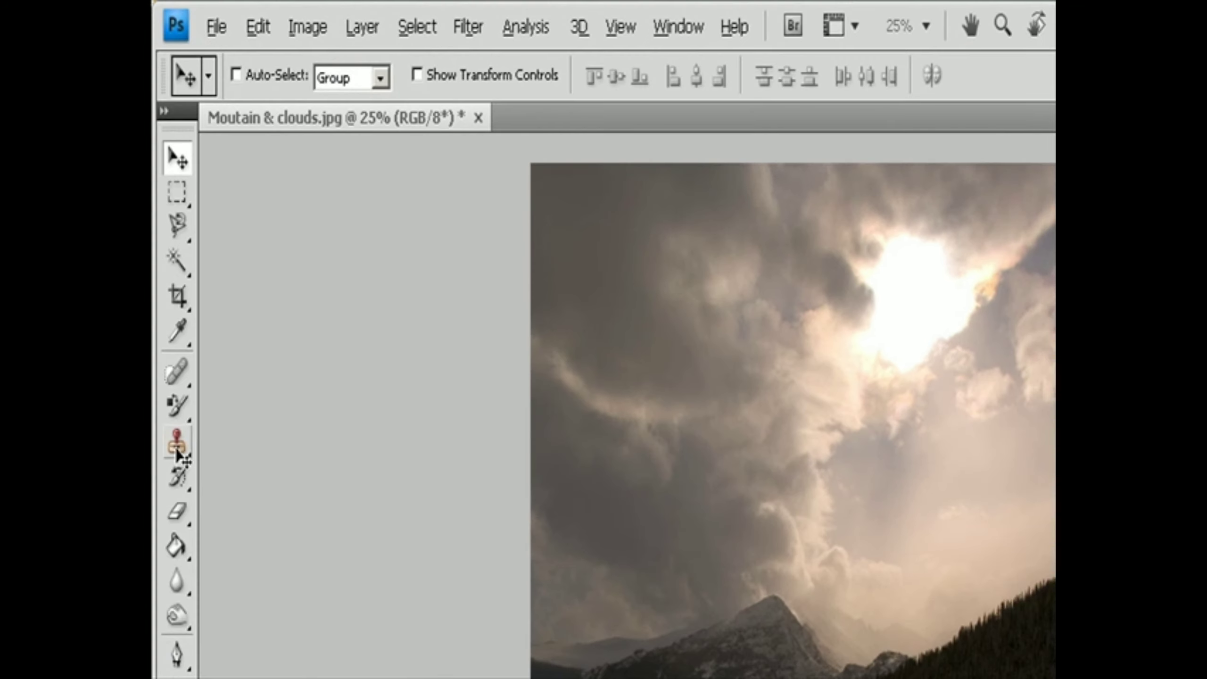
Activate the Clone Stamp tool and review its brush, mode, opacity, flow, alignment and sampling options, keeping the sample on Current Layer
{"action": "left_click", "coordinate": [165, 253]}
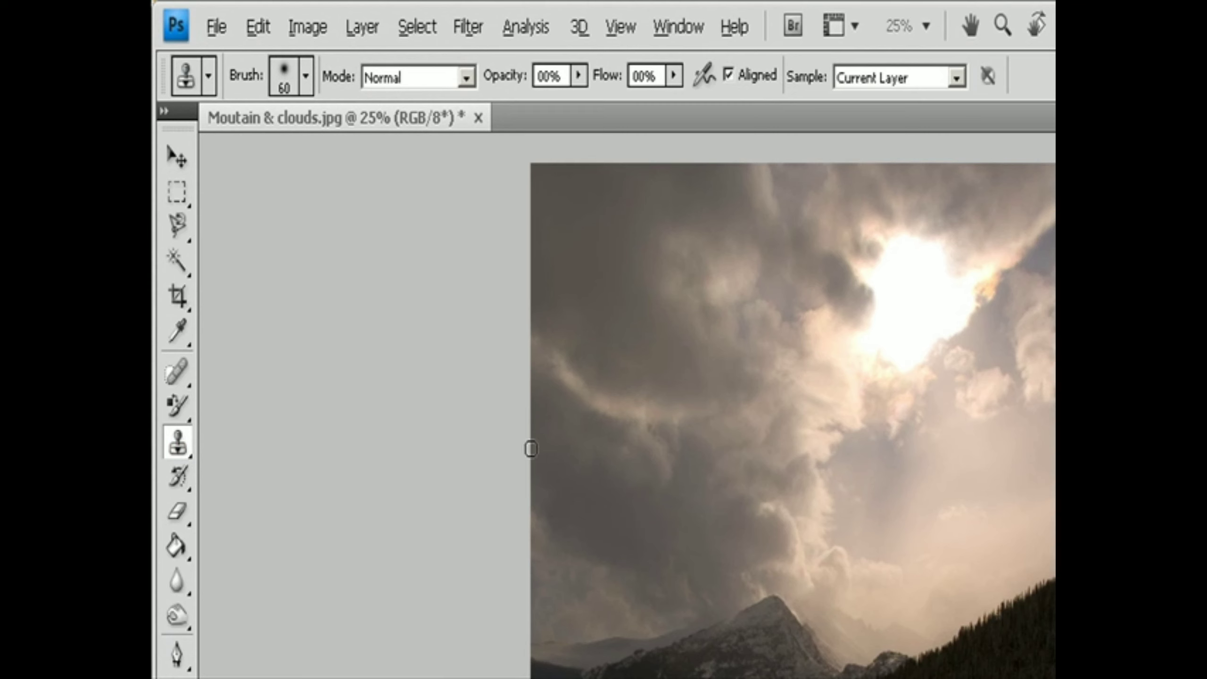
{"action": "left_click", "coordinate": [306, 77]}
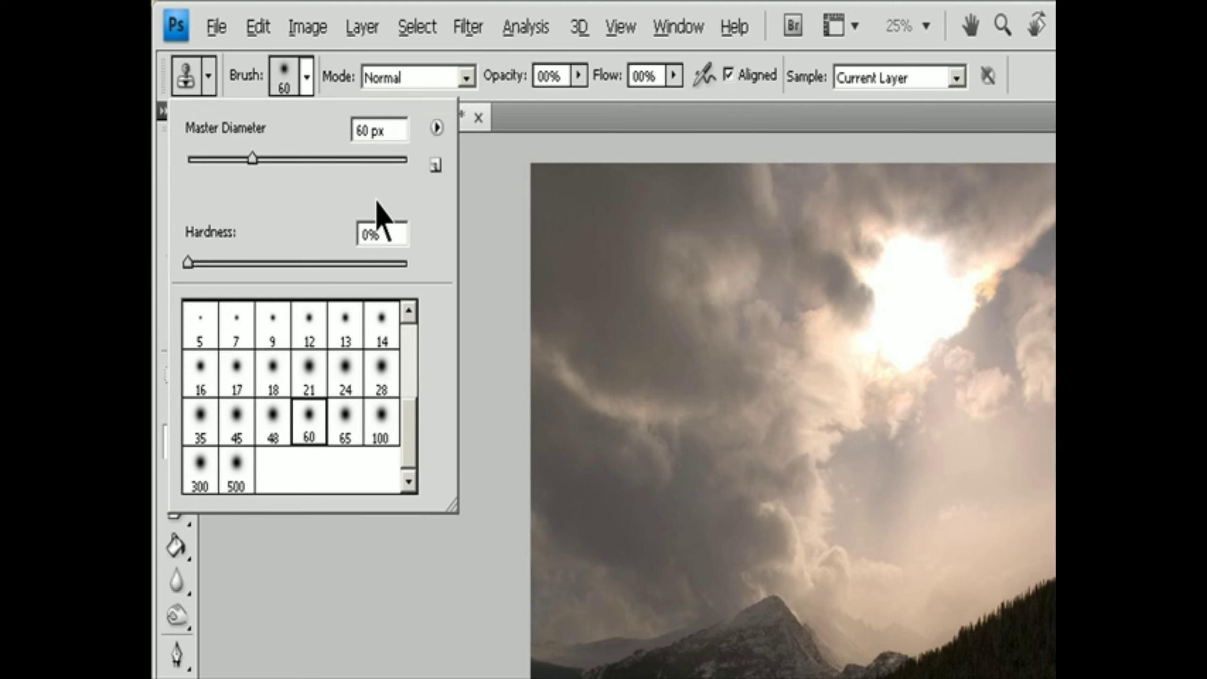
{"action": "left_click", "coordinate": [466, 76]}
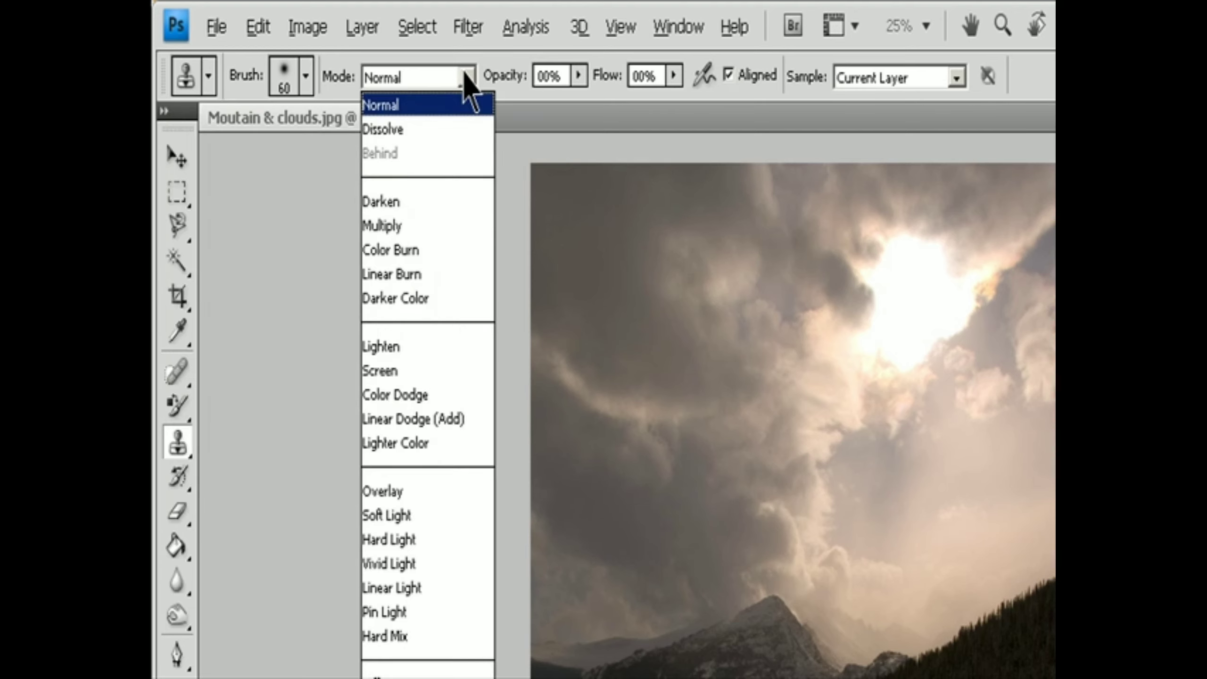
{"action": "left_click", "coordinate": [579, 78]}
{"action": "left_click", "coordinate": [579, 78]}
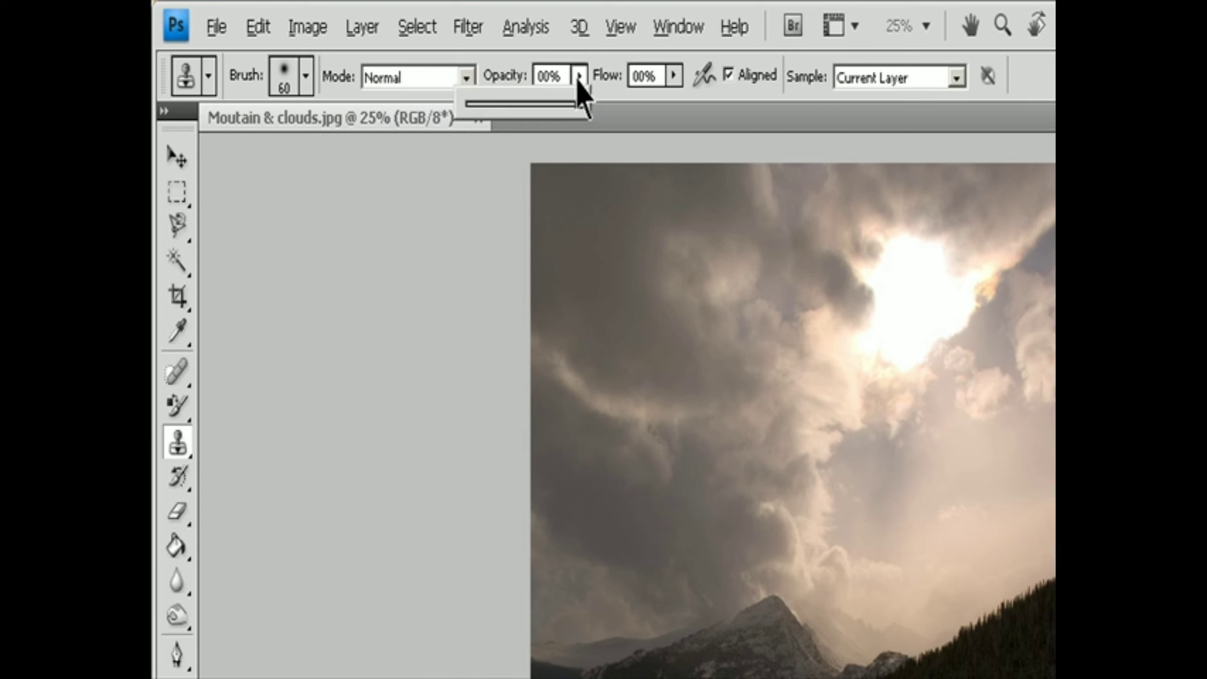
{"action": "left_click", "coordinate": [558, 76]}
{"action": "left_click", "coordinate": [540, 72]}
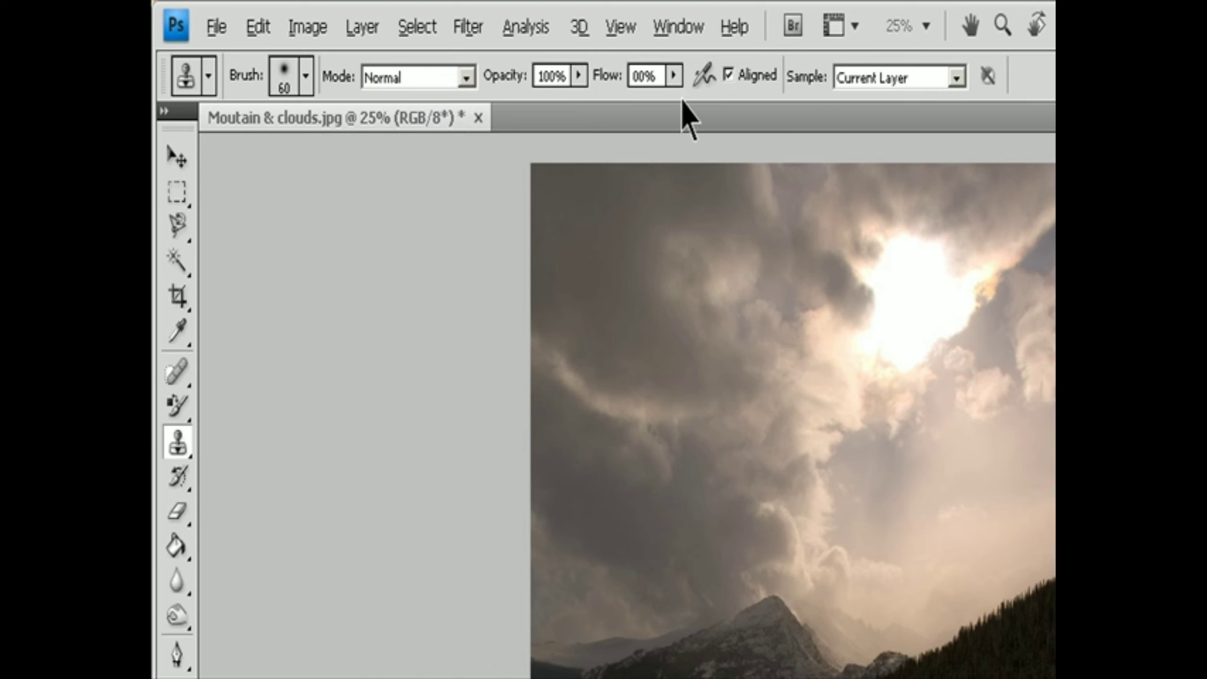
{"action": "left_click", "coordinate": [674, 75]}
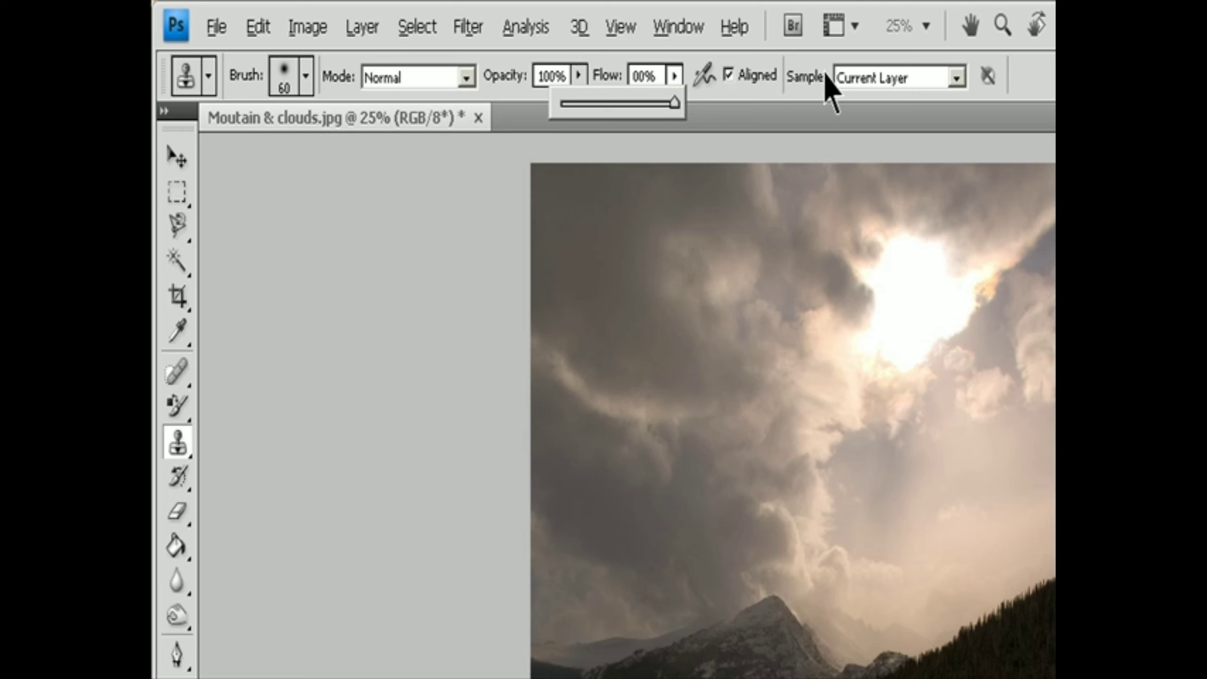
{"action": "left_click", "coordinate": [754, 71]}
{"action": "left_click", "coordinate": [749, 72]}
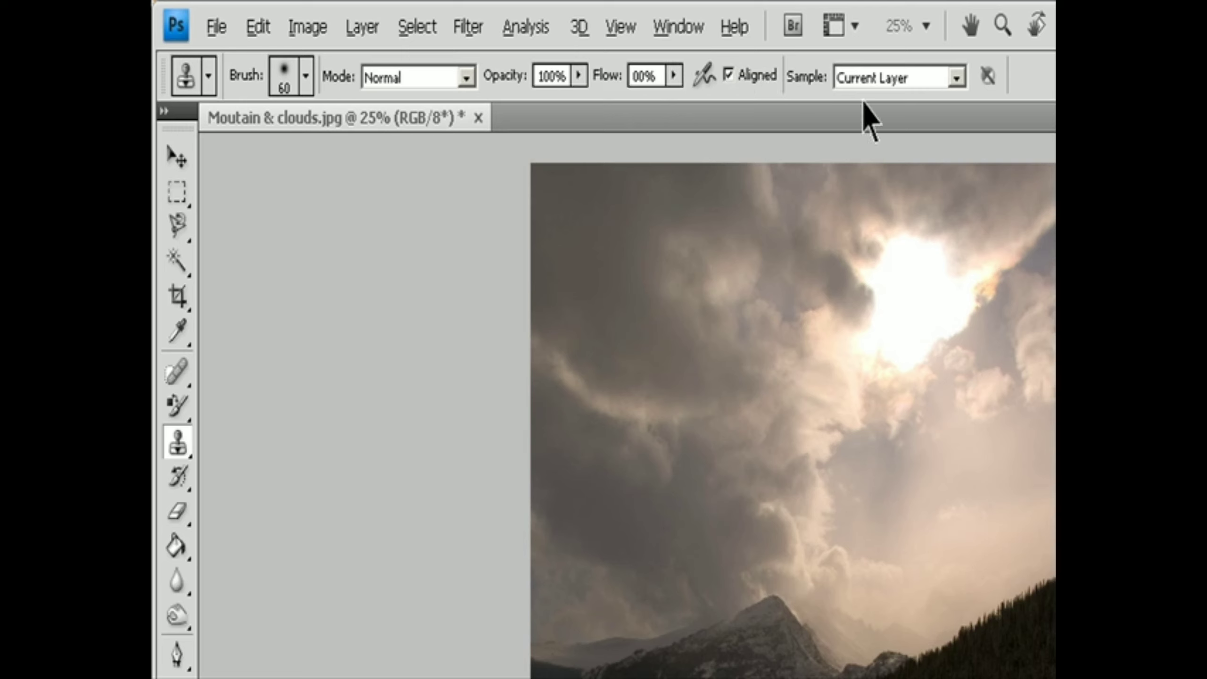
{"action": "left_click", "coordinate": [957, 79]}
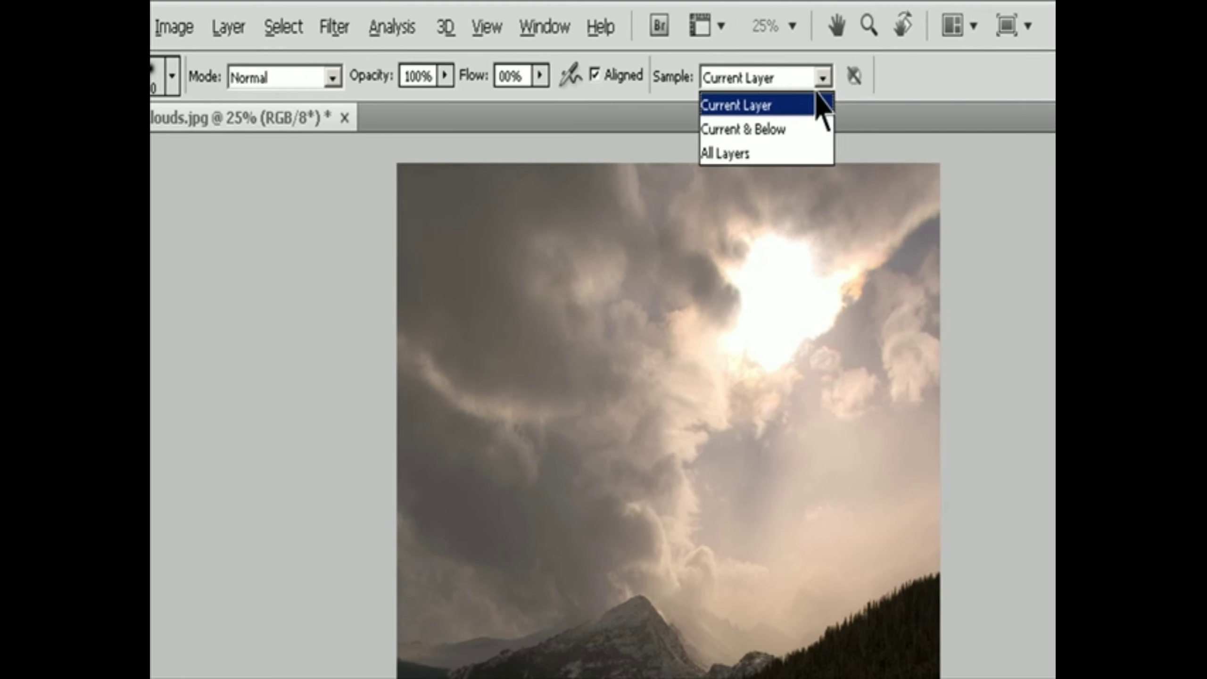
{"action": "left_click", "coordinate": [956, 104]}
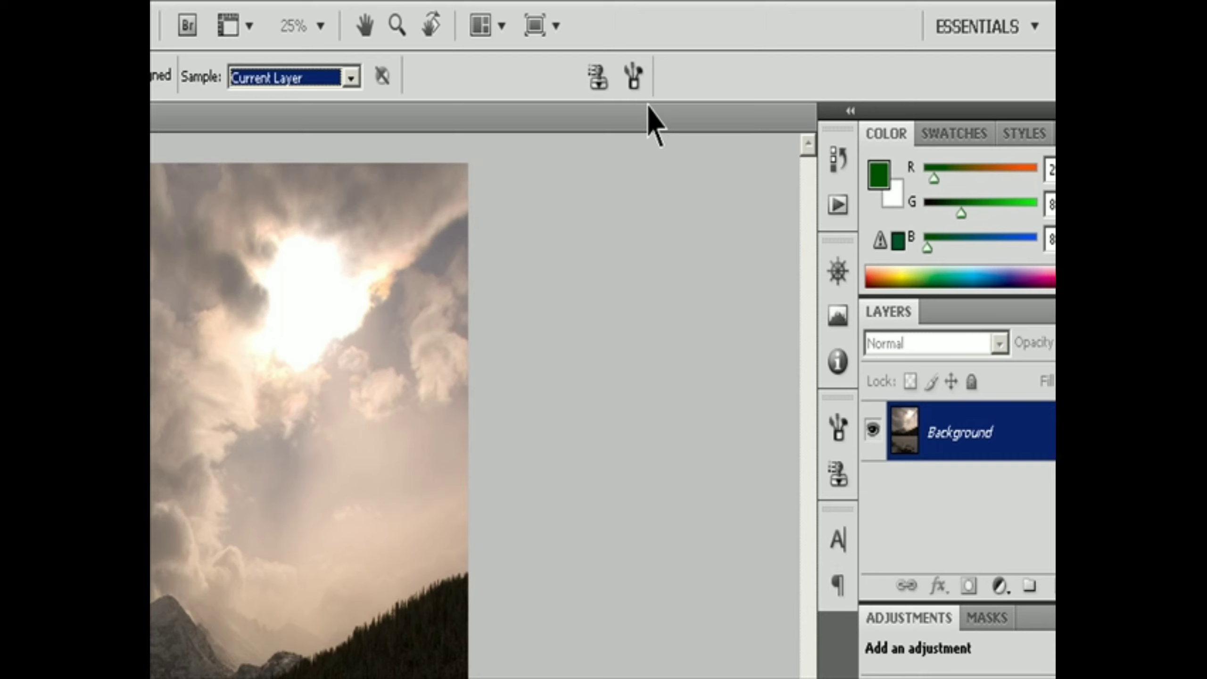
Display the Clone Source settings after a look at the brush presets, and choose the first clone source slot
{"action": "left_click", "coordinate": [600, 79]}
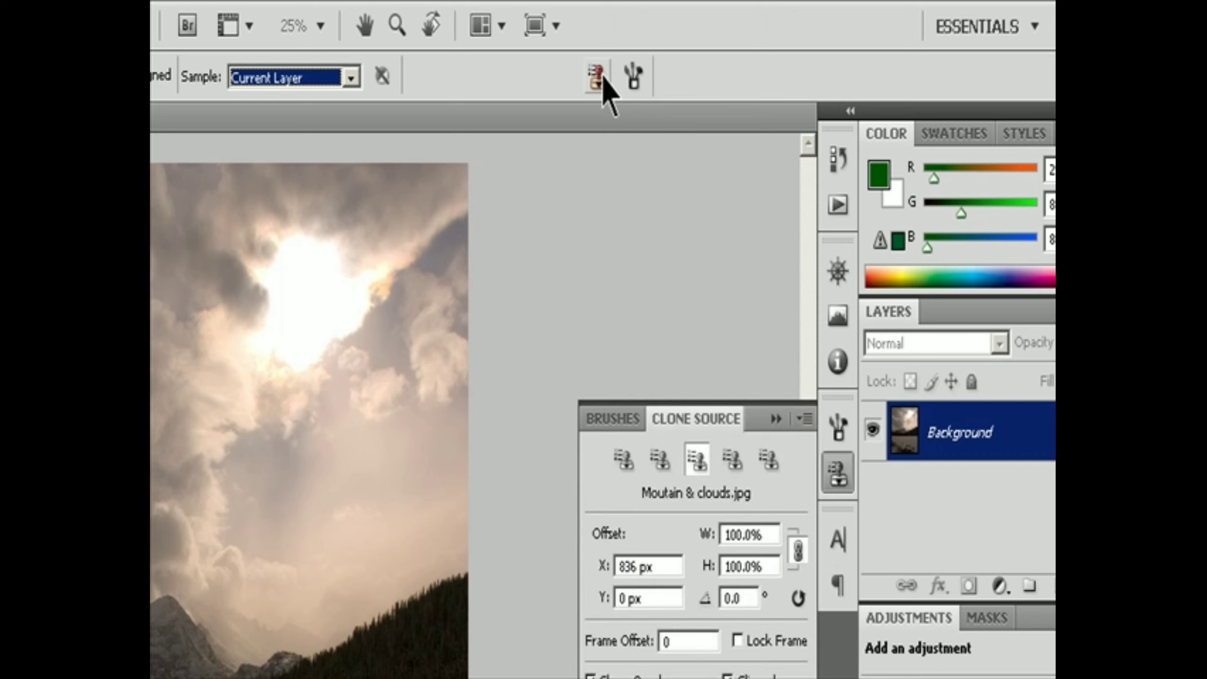
{"action": "left_click", "coordinate": [629, 73]}
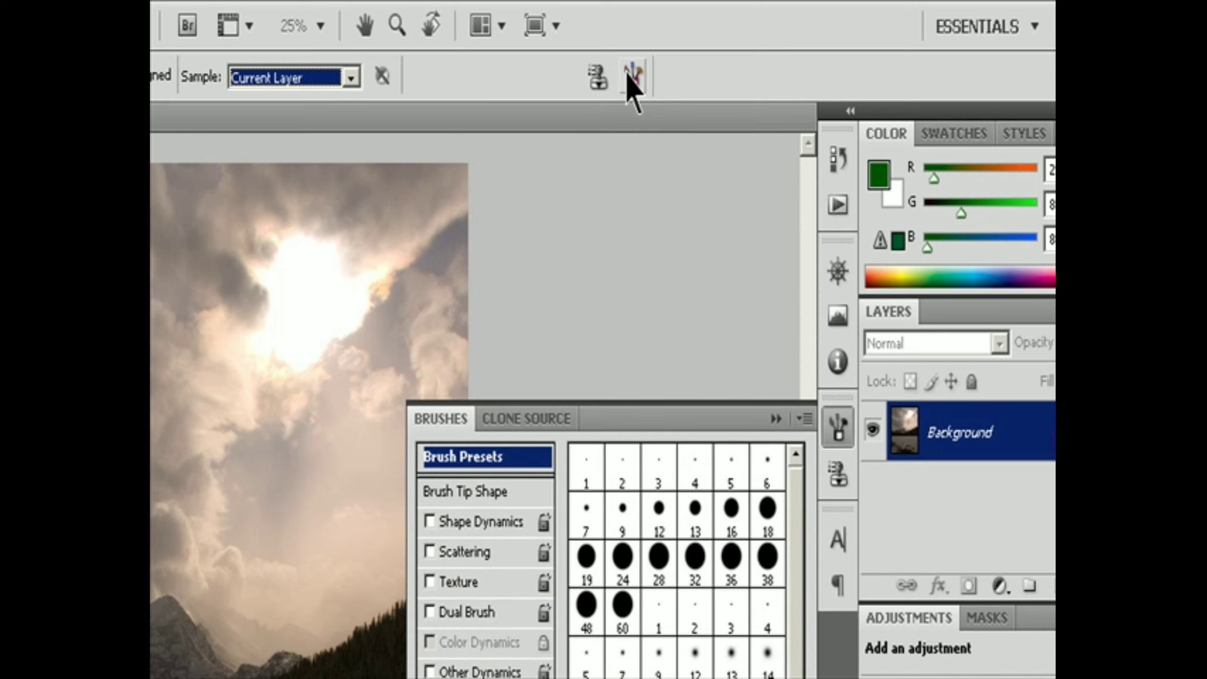
{"action": "left_click", "coordinate": [599, 77]}
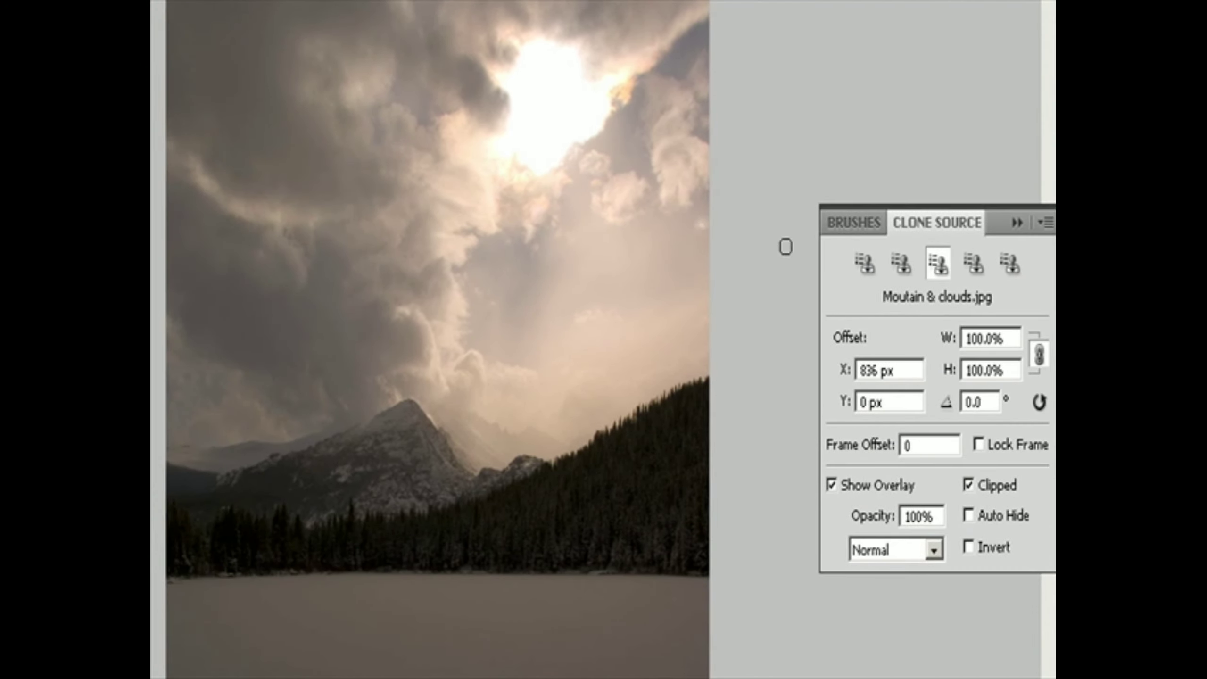
{"action": "left_click", "coordinate": [864, 263]}
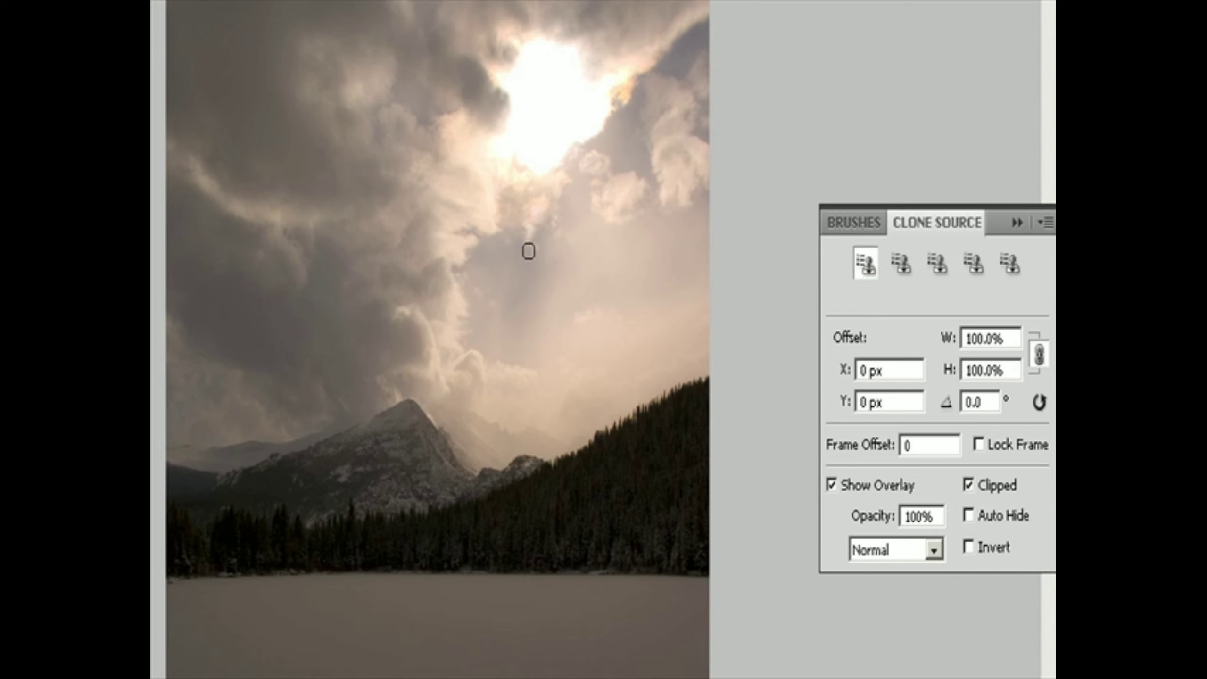
Sample cloud areas at the edge of the dark cloud bank and clone them into the open sky below the sun
{"action": "left_click", "coordinate": [423, 248], "text": "alt"}
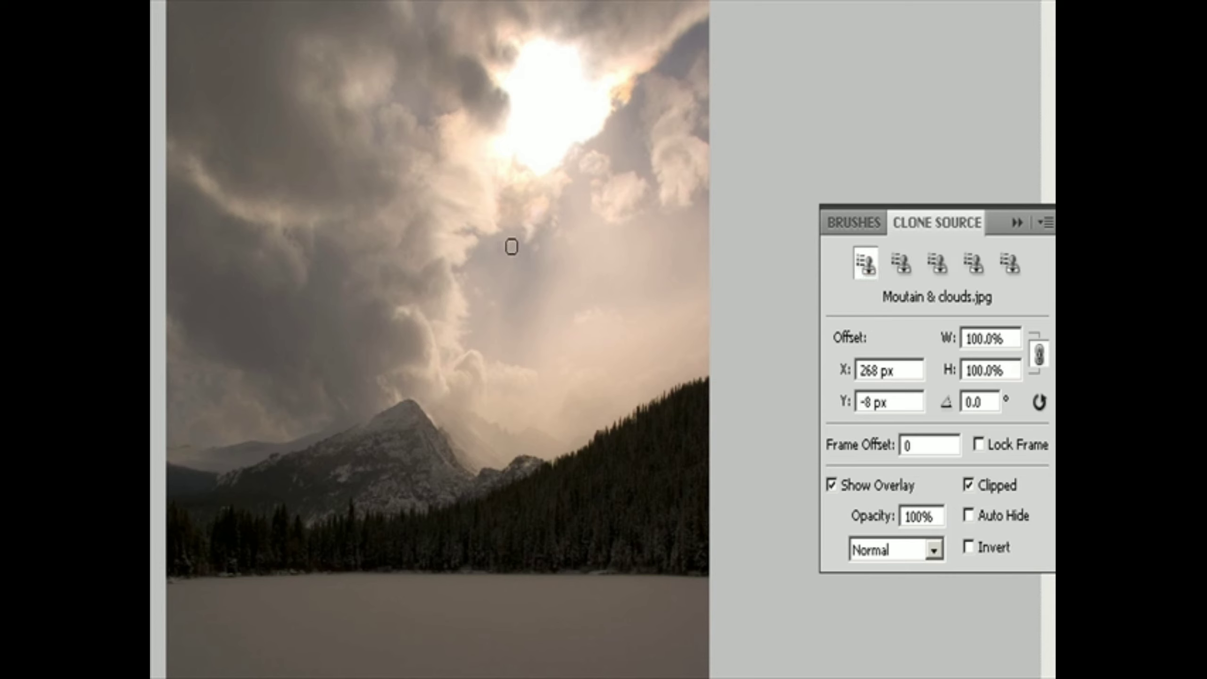
{"action": "left_click_drag", "start_coordinate": [527, 258], "coordinate": [578, 213]}
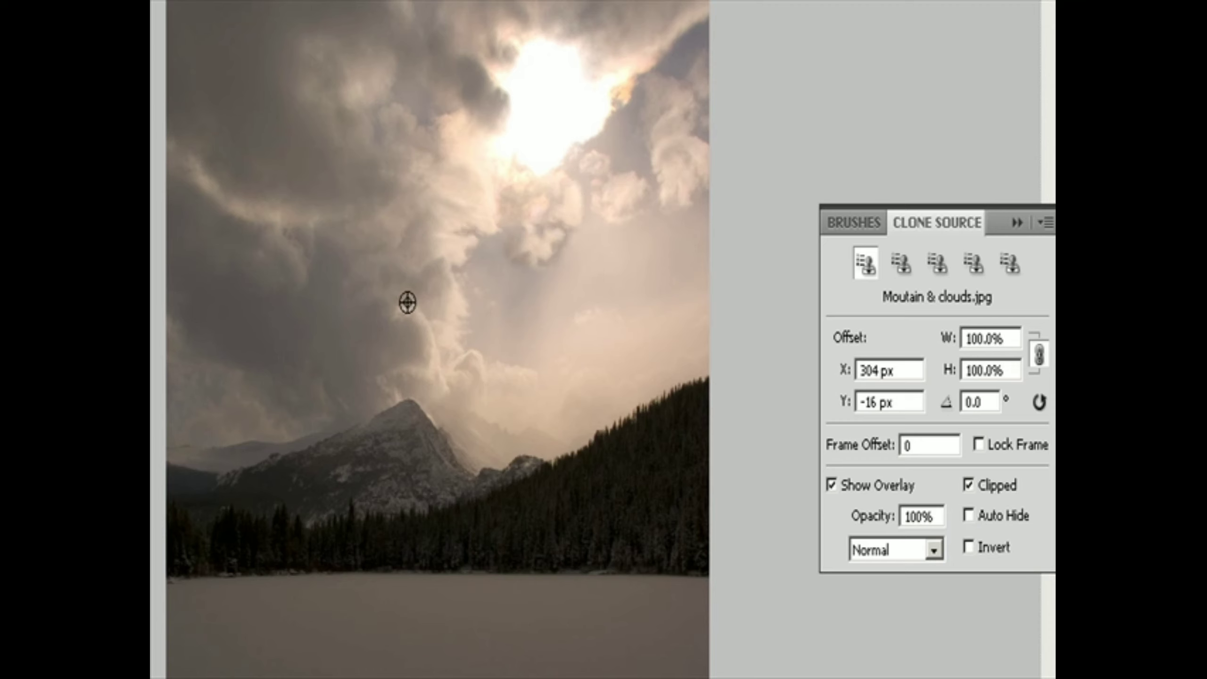
{"action": "left_click", "coordinate": [428, 302], "text": "alt"}
{"action": "mouse_move", "coordinate": [570, 266]}
{"action": "left_mouse_down"}
{"action": "mouse_move", "coordinate": [558, 261]}
{"action": "mouse_move", "coordinate": [595, 222]}
{"action": "left_mouse_up"}
Sample other cloud areas and clone them over the sky patch just right of and below the sun
{"action": "left_click", "coordinate": [399, 313], "text": "alt"}
{"action": "mouse_move", "coordinate": [630, 138]}
{"action": "left_mouse_down"}
{"action": "mouse_move", "coordinate": [612, 154]}
{"action": "mouse_move", "coordinate": [609, 141]}
{"action": "left_mouse_up"}
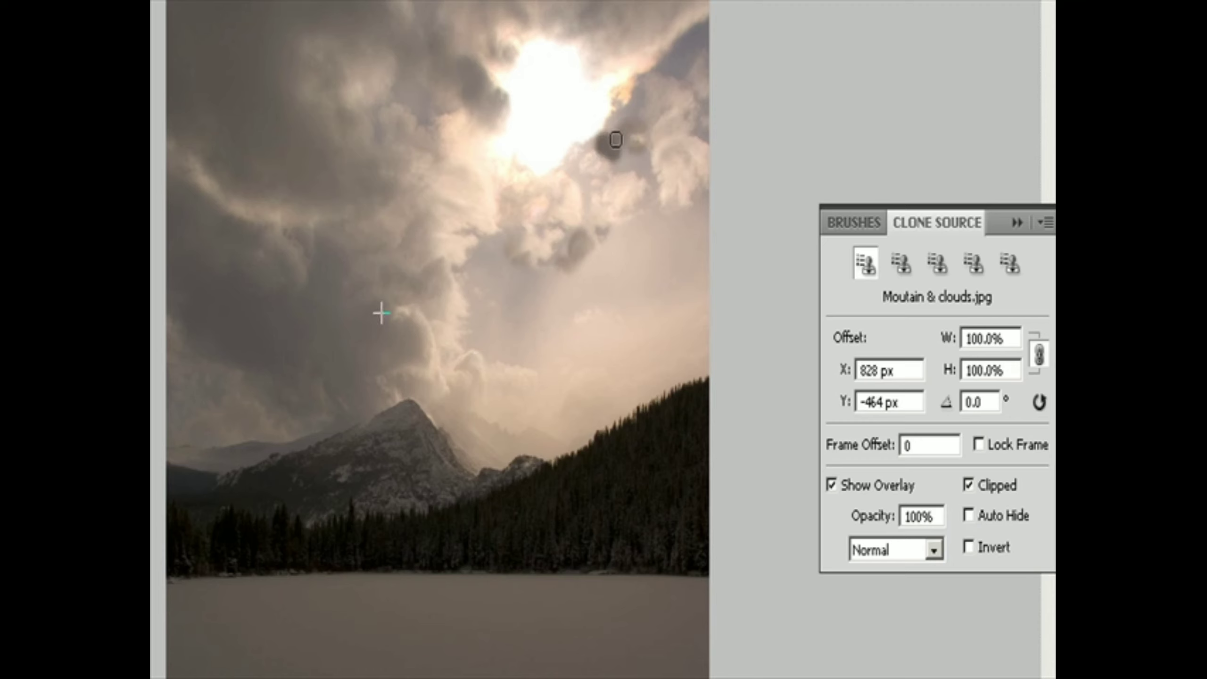
{"action": "left_click", "coordinate": [406, 167], "text": "alt"}
{"action": "mouse_move", "coordinate": [612, 142]}
{"action": "left_mouse_down"}
{"action": "mouse_move", "coordinate": [637, 96]}
{"action": "mouse_move", "coordinate": [626, 151]}
{"action": "mouse_move", "coordinate": [662, 123]}
{"action": "mouse_move", "coordinate": [651, 94]}
{"action": "mouse_move", "coordinate": [617, 141]}
{"action": "mouse_move", "coordinate": [641, 97]}
{"action": "left_mouse_up"}
Clone nearby clouds over the remaining blue sky toward the photo's upper right edge, resampling the source between strokes
{"action": "left_click", "coordinate": [632, 40], "text": "alt"}
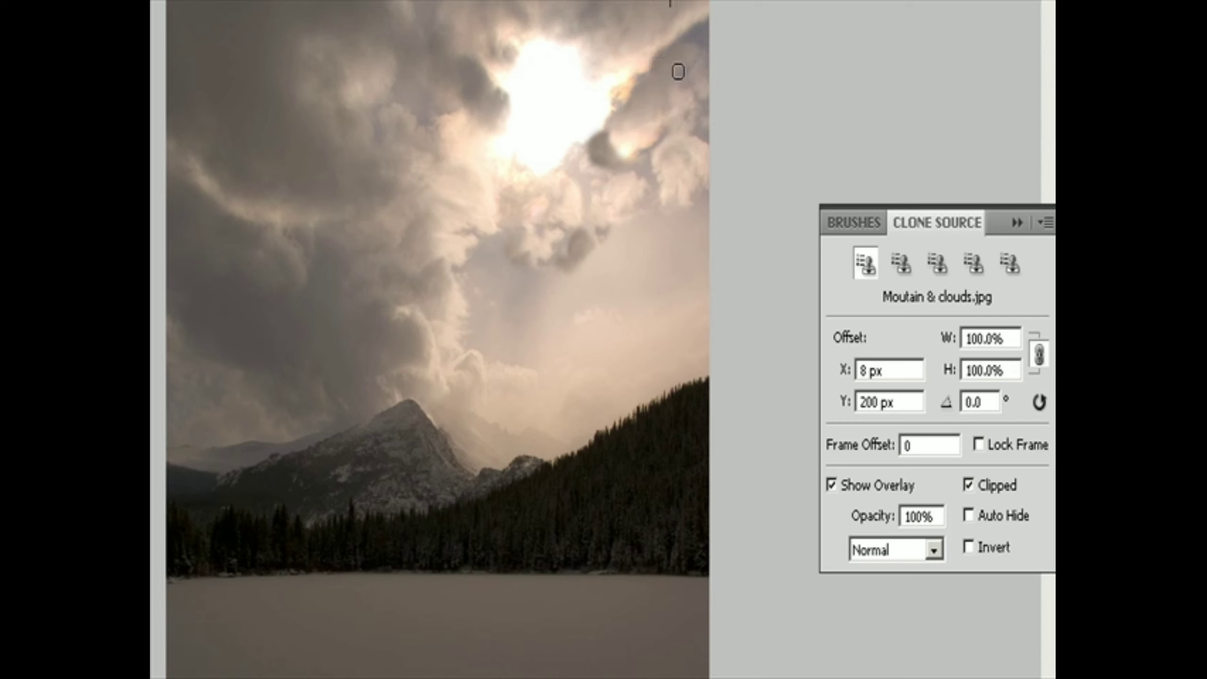
{"action": "left_click", "coordinate": [679, 8], "text": "alt"}
{"action": "mouse_move", "coordinate": [699, 49]}
{"action": "left_mouse_down"}
{"action": "mouse_move", "coordinate": [719, 22]}
{"action": "mouse_move", "coordinate": [712, 48]}
{"action": "left_mouse_up"}
{"action": "left_click", "coordinate": [663, 157], "text": "alt"}
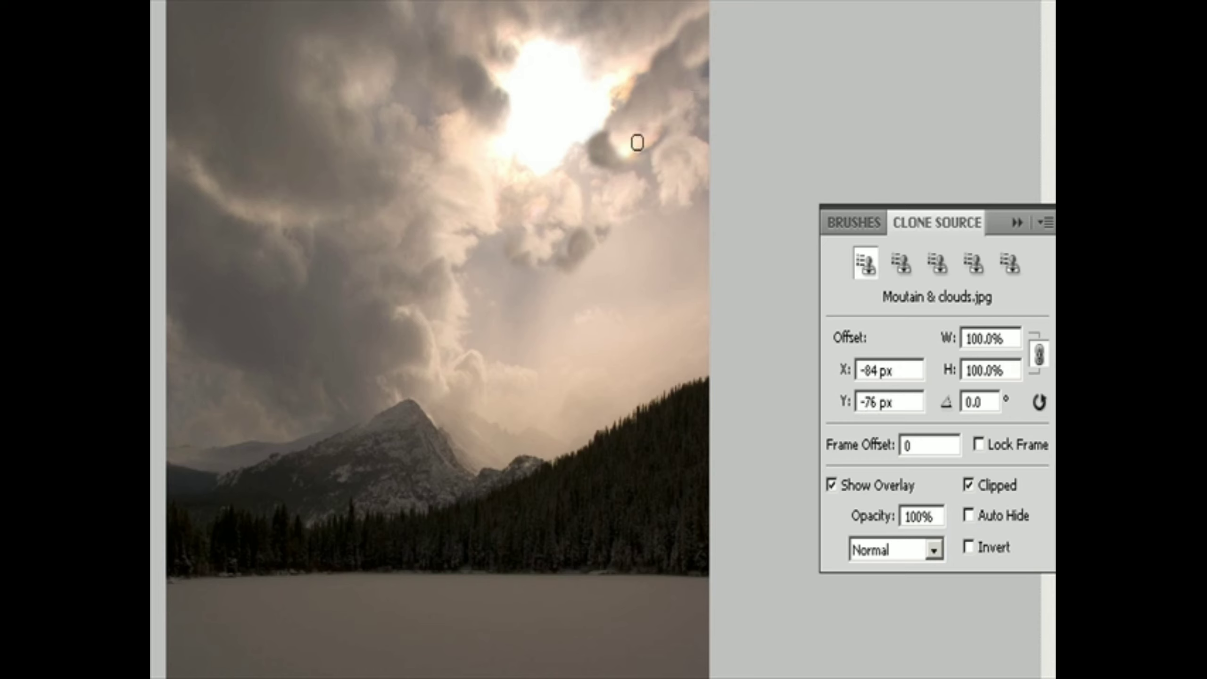
{"action": "mouse_move", "coordinate": [634, 151]}
{"action": "left_mouse_down"}
{"action": "mouse_move", "coordinate": [629, 177]}
{"action": "mouse_move", "coordinate": [661, 207]}
{"action": "mouse_move", "coordinate": [652, 170]}
{"action": "mouse_move", "coordinate": [589, 171]}
{"action": "mouse_move", "coordinate": [560, 179]}
{"action": "mouse_move", "coordinate": [559, 202]}
{"action": "mouse_move", "coordinate": [589, 200]}
{"action": "mouse_move", "coordinate": [586, 188]}
{"action": "mouse_move", "coordinate": [579, 225]}
{"action": "mouse_move", "coordinate": [590, 226]}
{"action": "mouse_move", "coordinate": [566, 168]}
{"action": "mouse_move", "coordinate": [644, 182]}
{"action": "mouse_move", "coordinate": [691, 140]}
{"action": "mouse_move", "coordinate": [688, 120]}
{"action": "mouse_move", "coordinate": [699, 161]}
{"action": "mouse_move", "coordinate": [702, 117]}
{"action": "mouse_move", "coordinate": [710, 155]}
{"action": "left_mouse_up"}
{"action": "left_click", "coordinate": [607, 202], "text": "alt"}
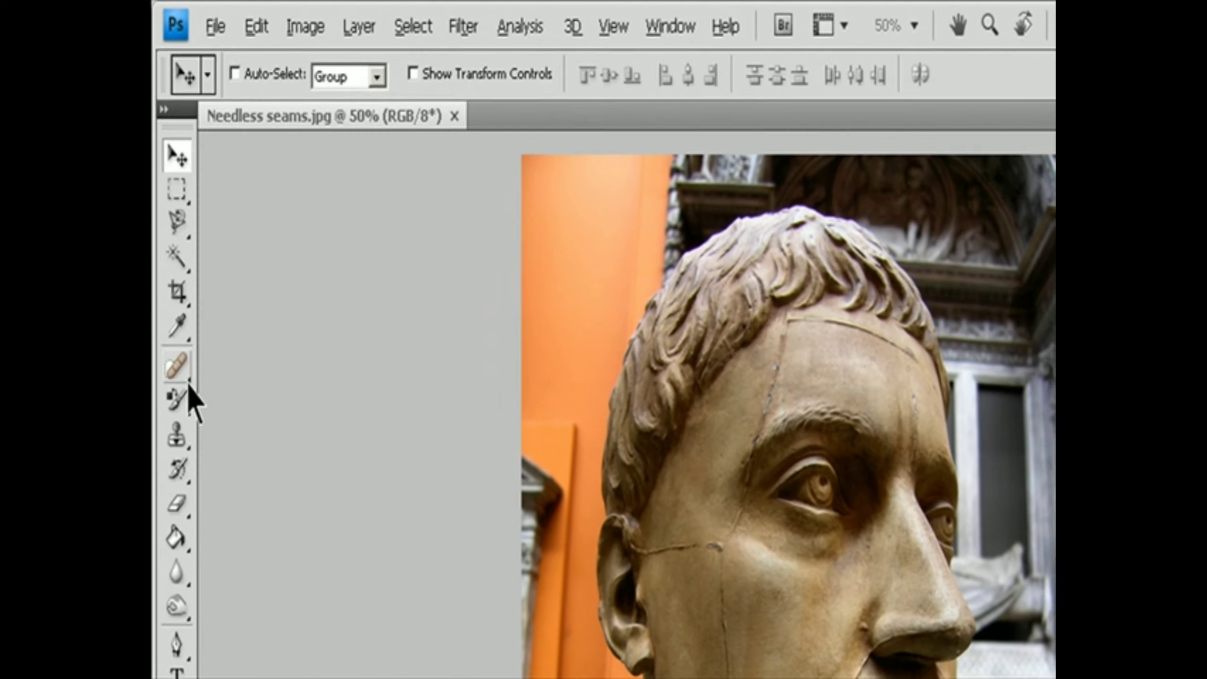
Activate the Healing Brush tool and review its brush, mode, alignment and sample options, keeping Normal, Aligned off and Current Layer
{"action": "left_click", "coordinate": [172, 221]}
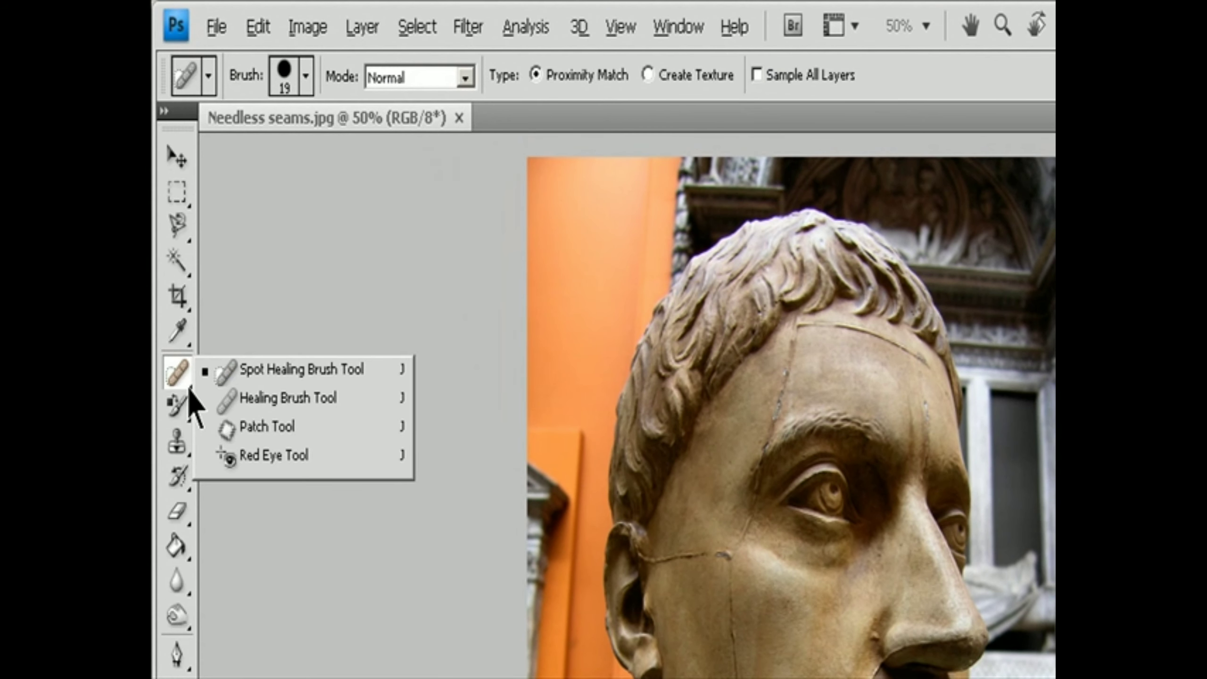
{"action": "left_click", "coordinate": [290, 398]}
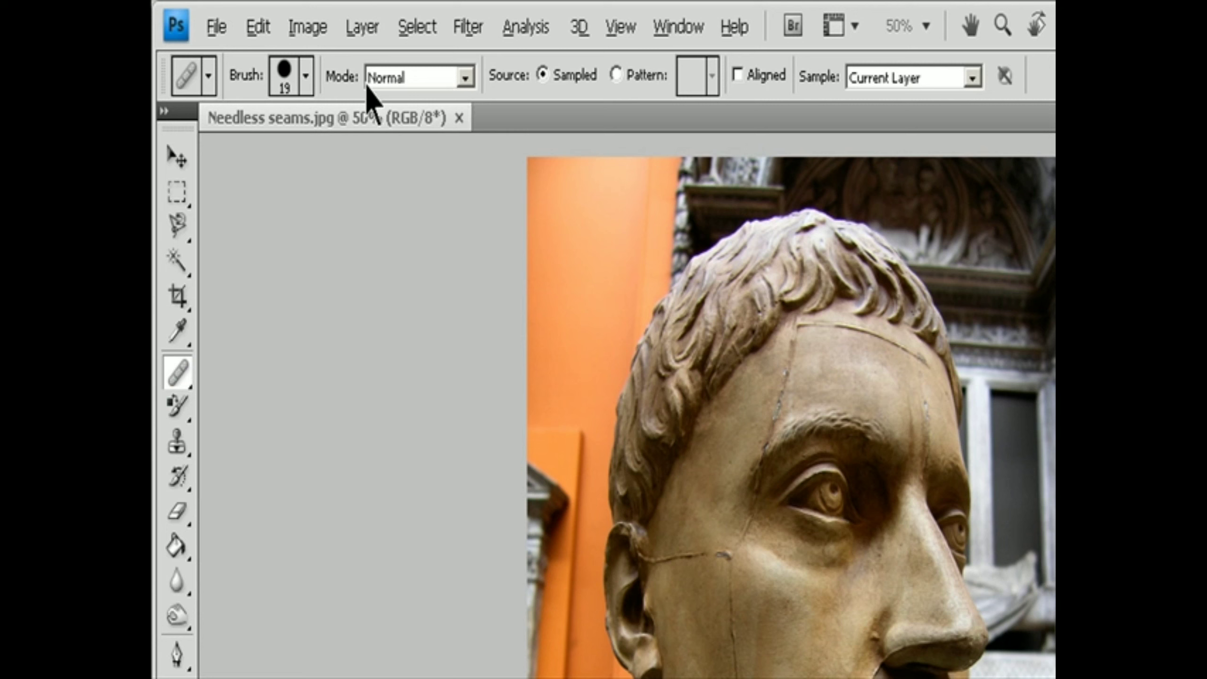
{"action": "left_click", "coordinate": [307, 76]}
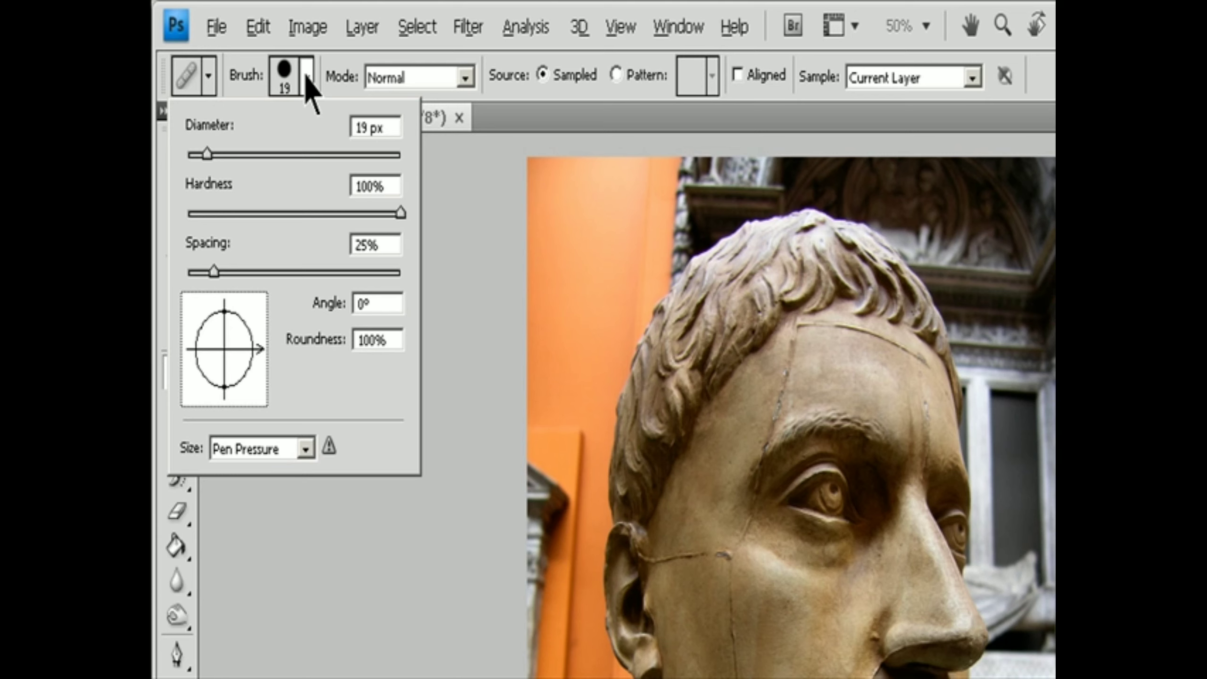
{"action": "left_click", "coordinate": [465, 79]}
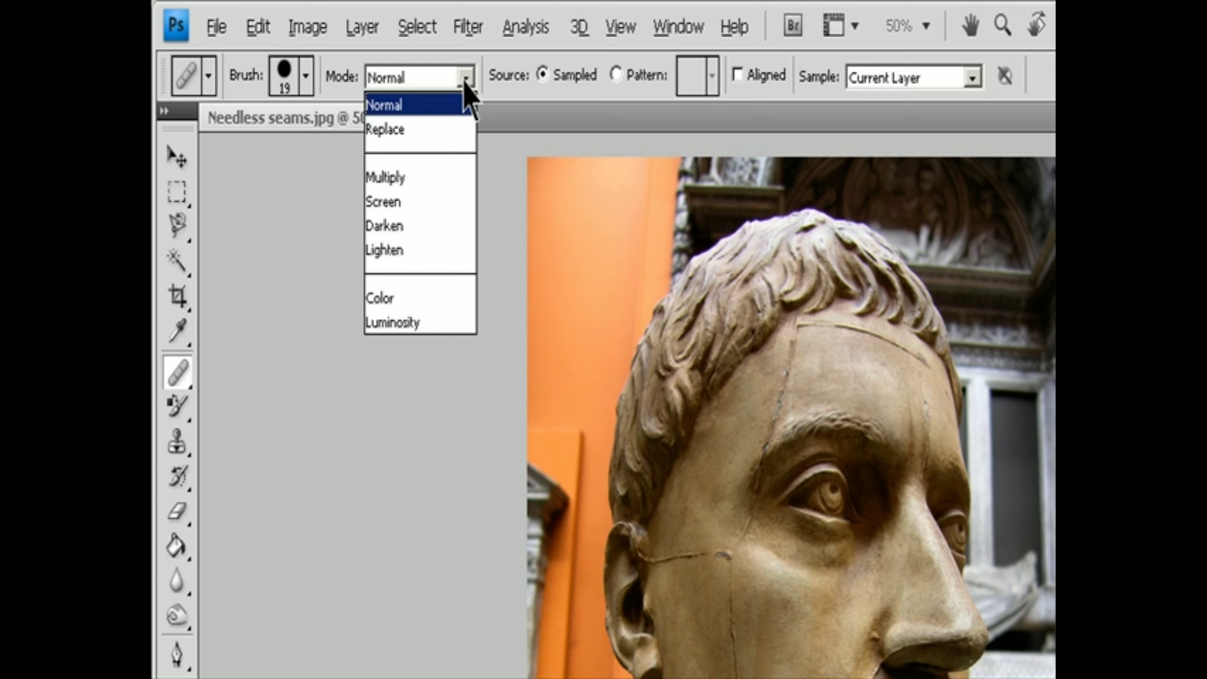
{"action": "left_click", "coordinate": [596, 97]}
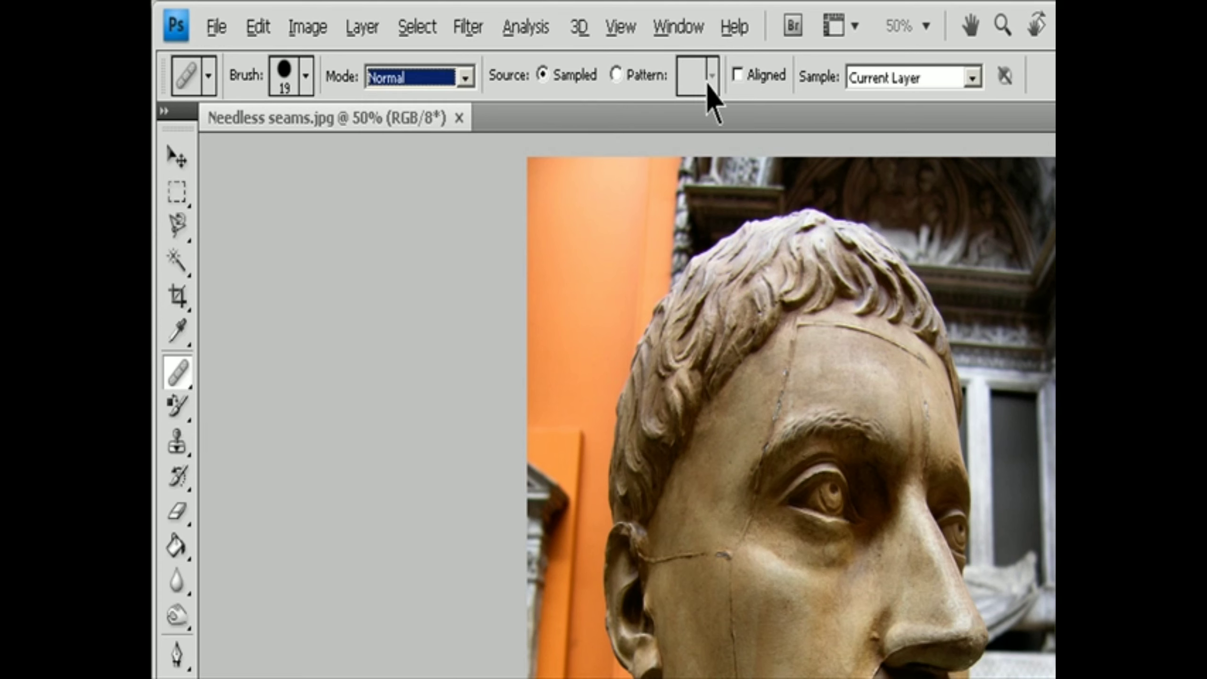
{"action": "left_click", "coordinate": [737, 74]}
{"action": "left_click", "coordinate": [738, 75]}
{"action": "left_click", "coordinate": [972, 78]}
{"action": "left_click", "coordinate": [973, 79]}
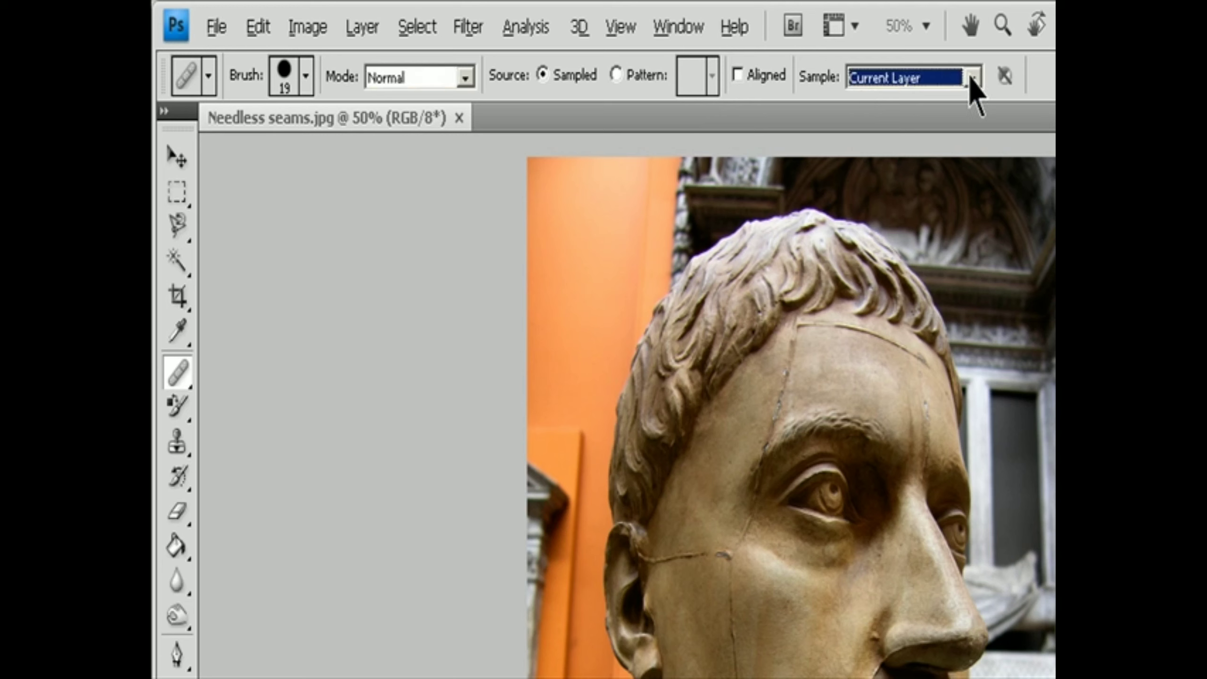
{"action": "key", "text": "Return"}
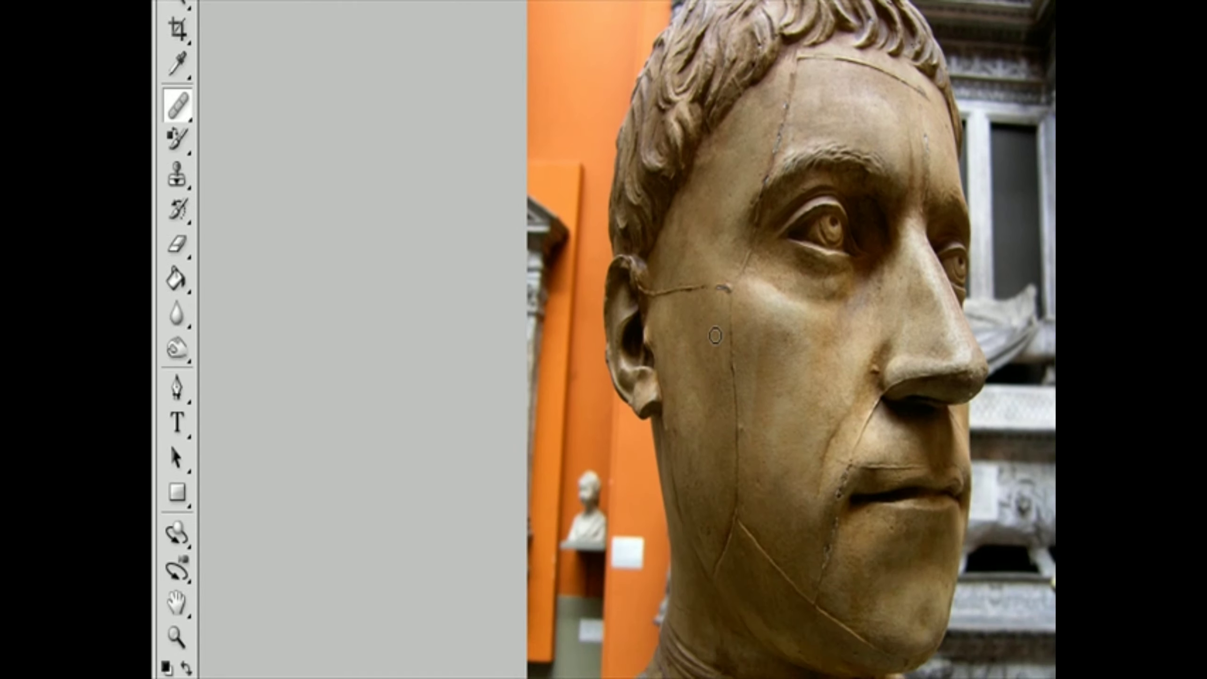
Sample clean stone on the statue's cheek beside the vertical seam as the healing source
{"action": "left_click", "coordinate": [716, 335], "text": "alt"}
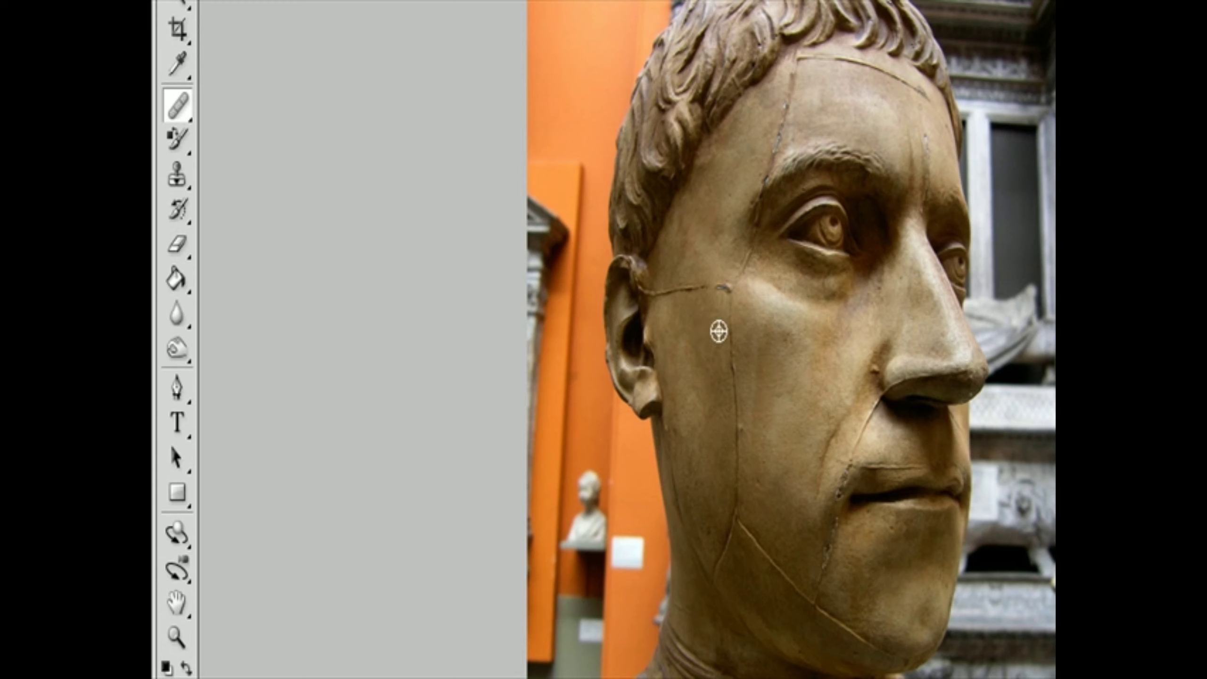